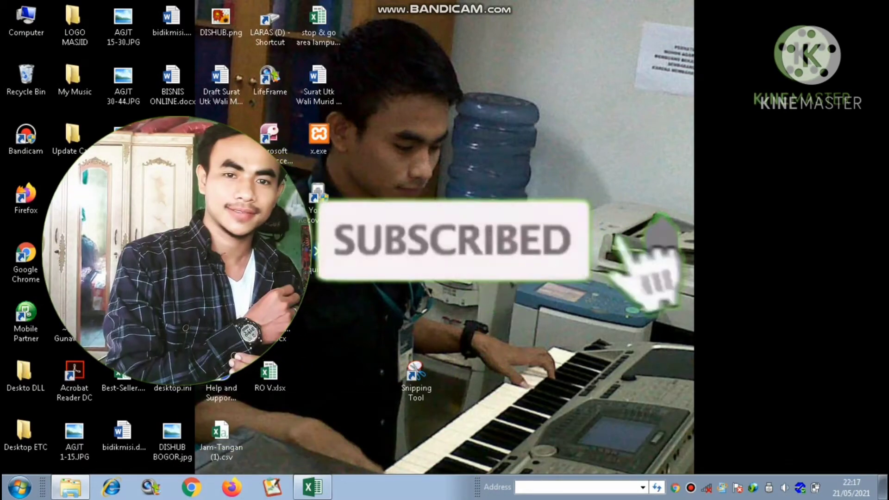
- Launch PowerPoint 2013 from the Start Menu's All Programs > Microsoft Office 2013 folder
key("super")
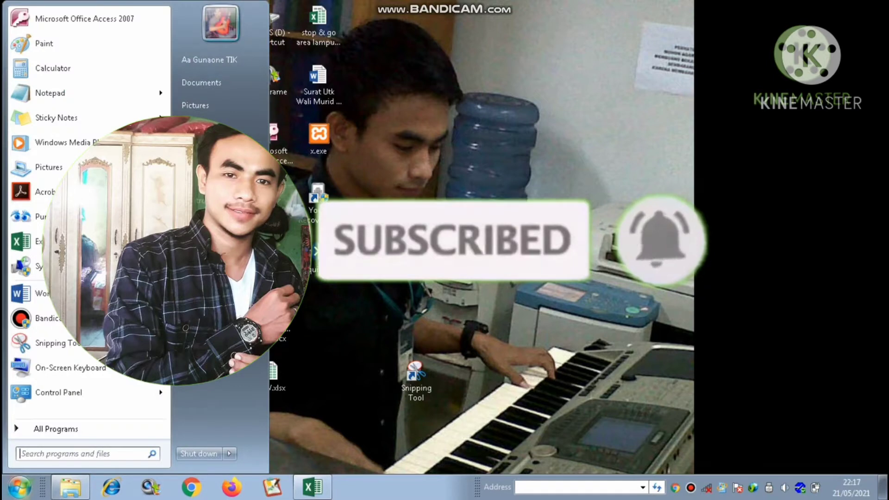
key("Up")
key("Up")
key("Down")
key("Down")
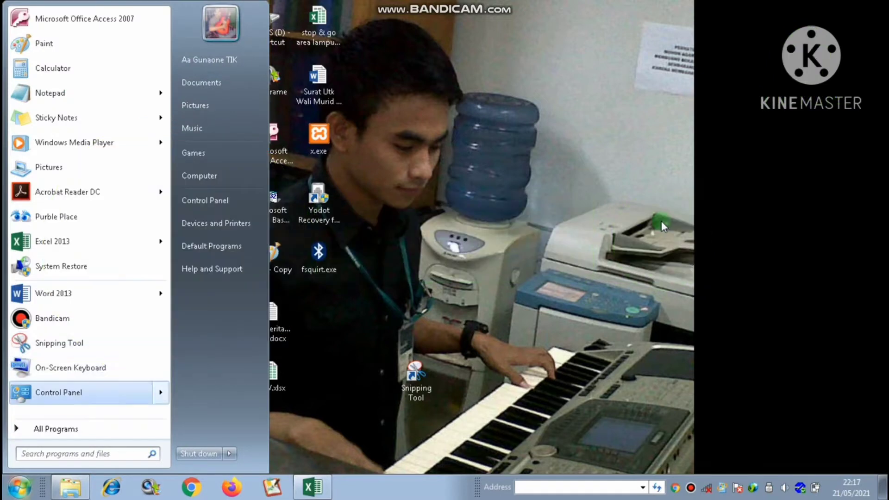
key("Down")
key("Return")
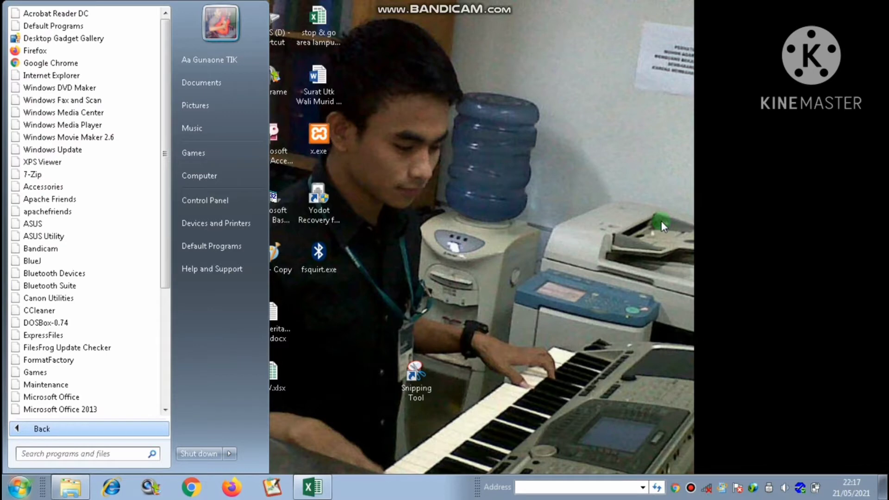
key("x")
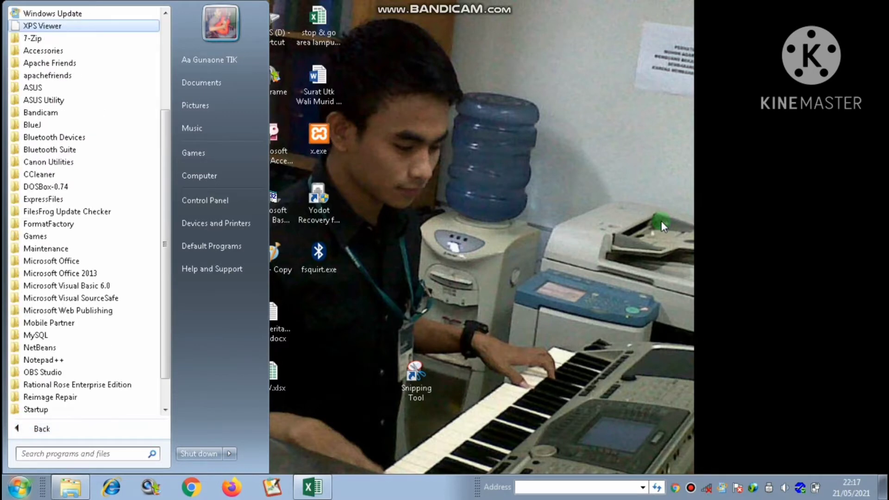
left_click(89, 273)
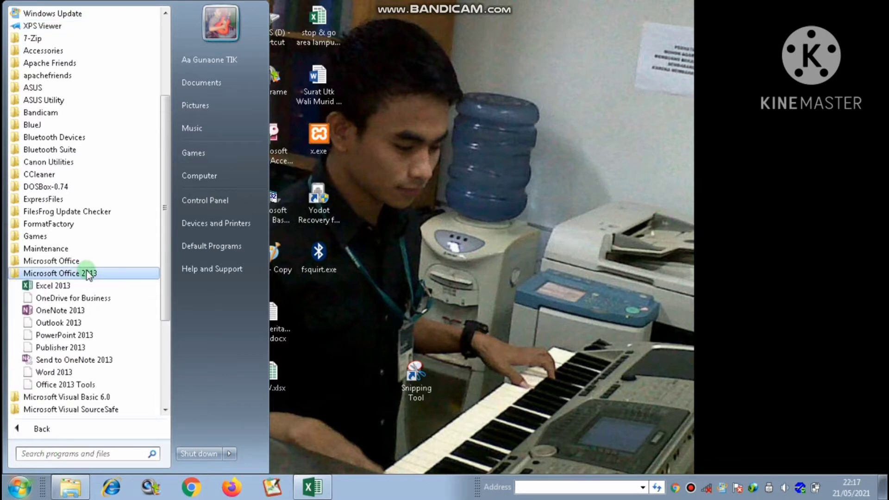
left_click(73, 335)
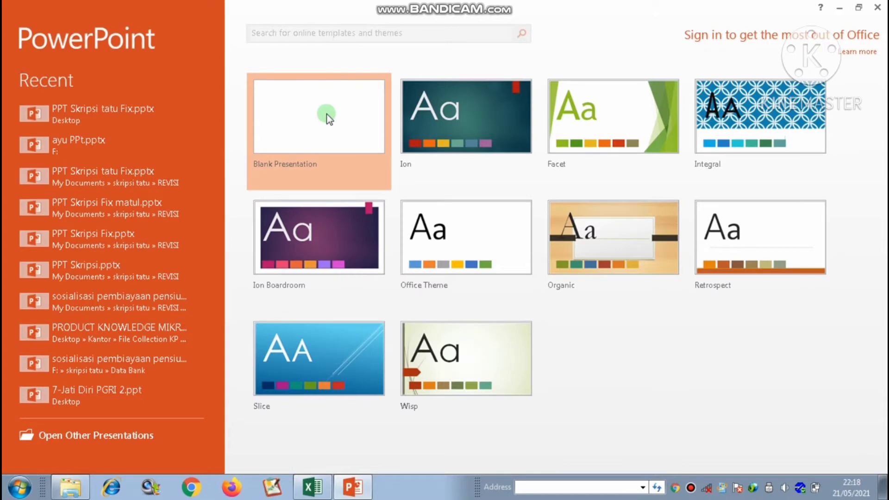
- Create a Blank Presentation and delete its title and subtitle placeholders
left_click(326, 116)
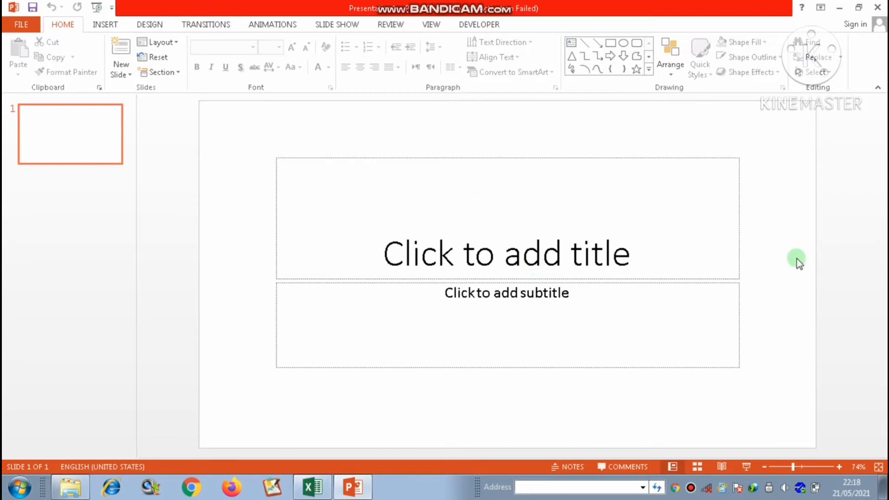
key("ctrl+a")
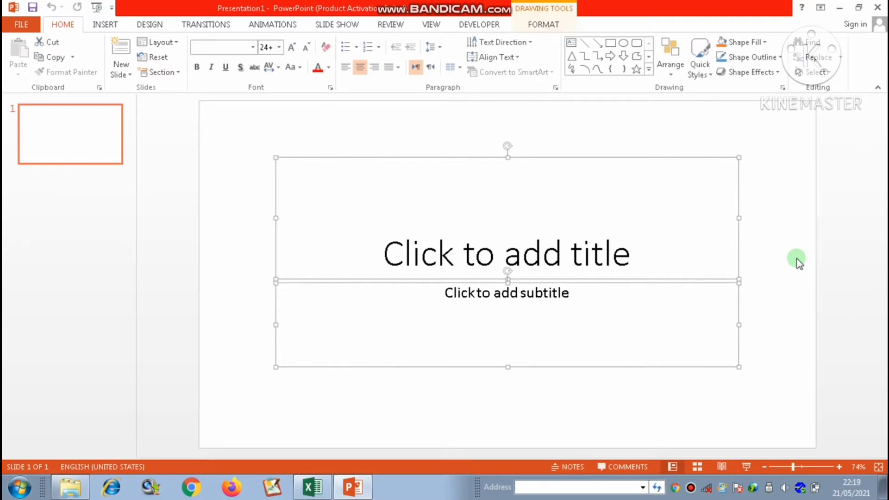
key("Delete")
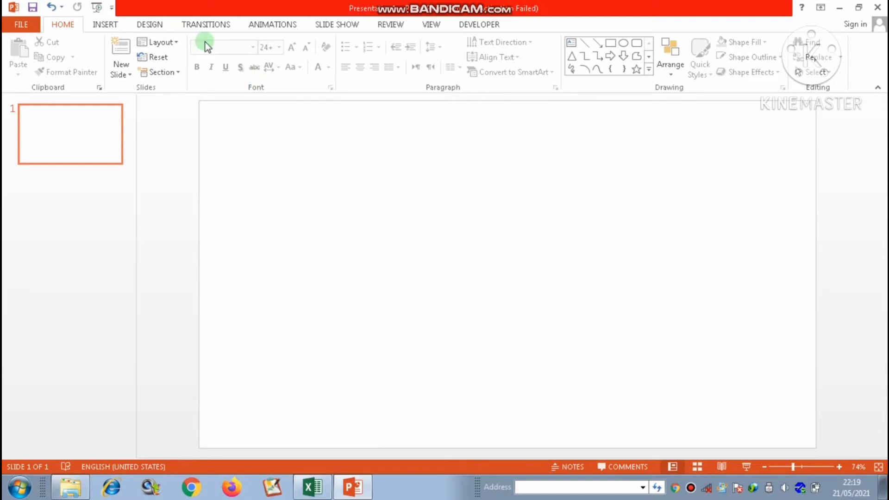
- Open Custom Slide Size from the Design tab's Slide Size menu
left_click(150, 25)
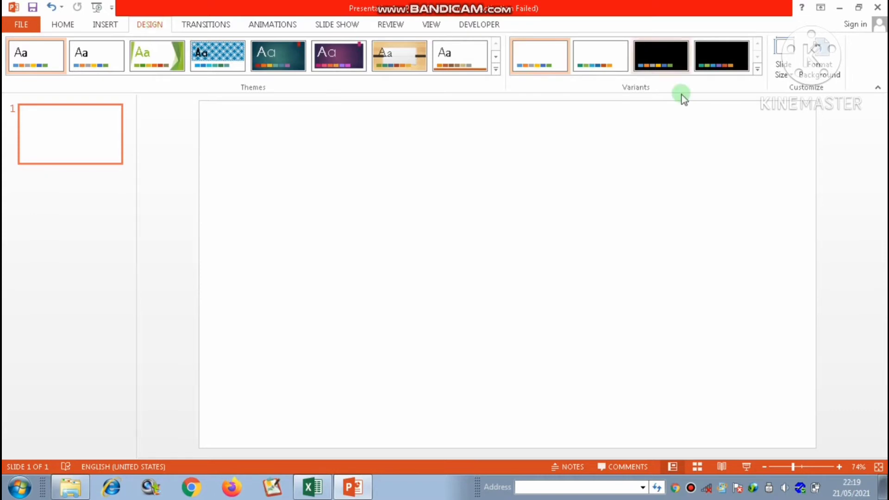
left_click(794, 78)
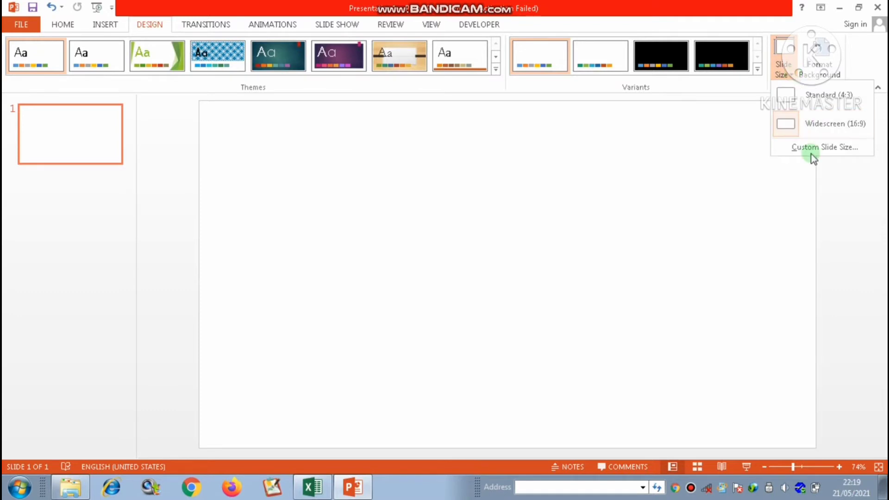
left_click(810, 146)
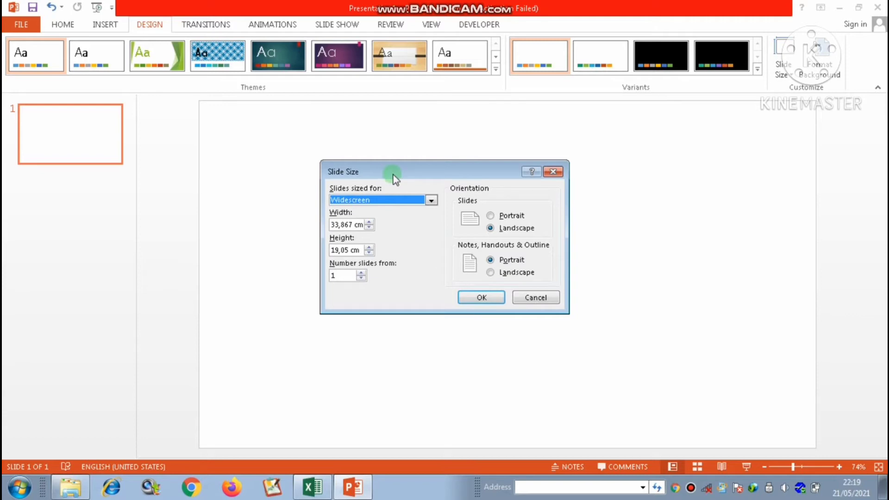
- Size the slide for A4 Paper in Portrait orientation, 19,05 × 27,517 cm
left_click(432, 201)
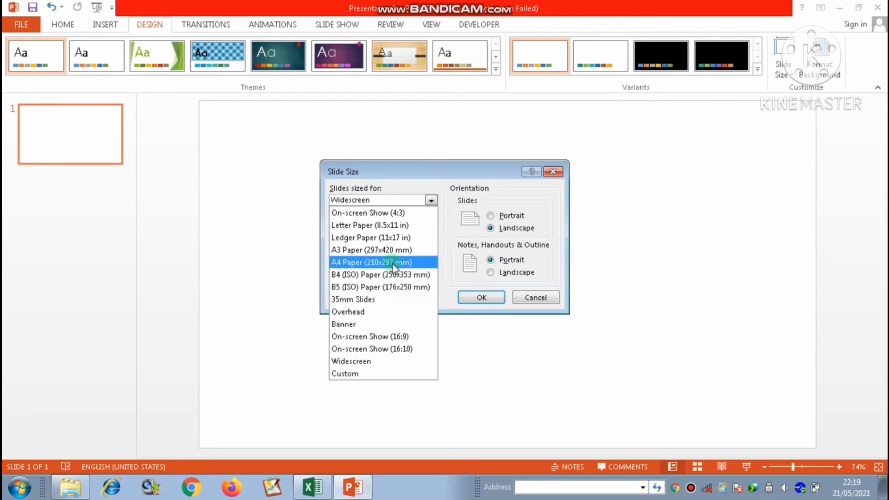
left_click(393, 264)
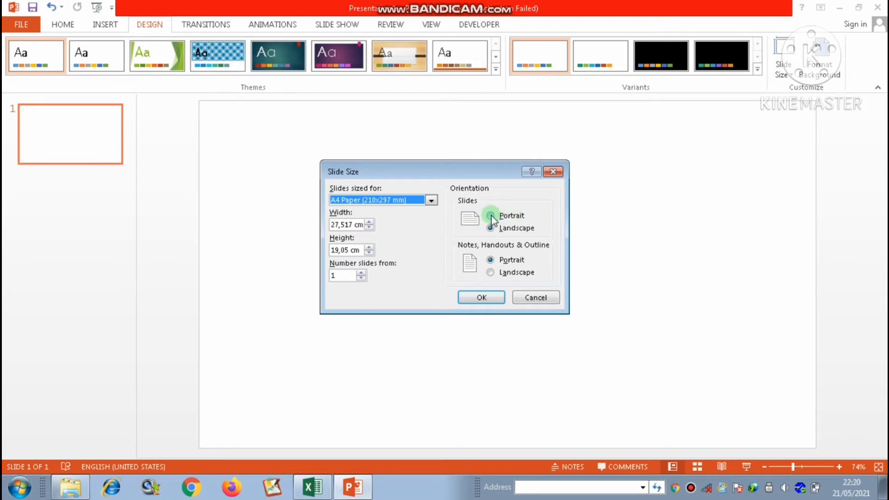
left_click(490, 215)
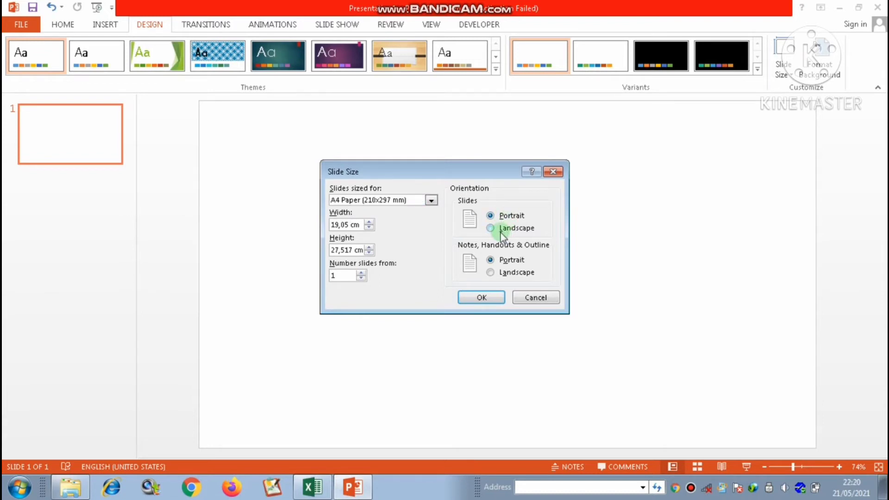
left_click(491, 228)
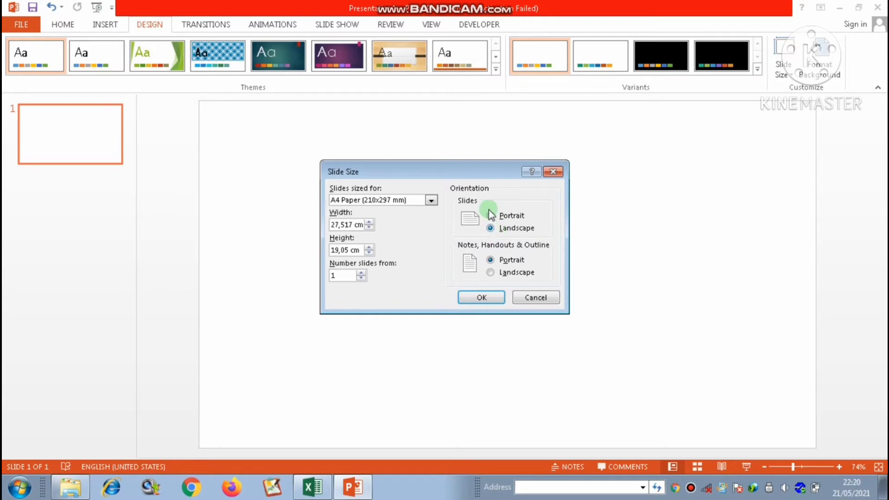
left_click(490, 216)
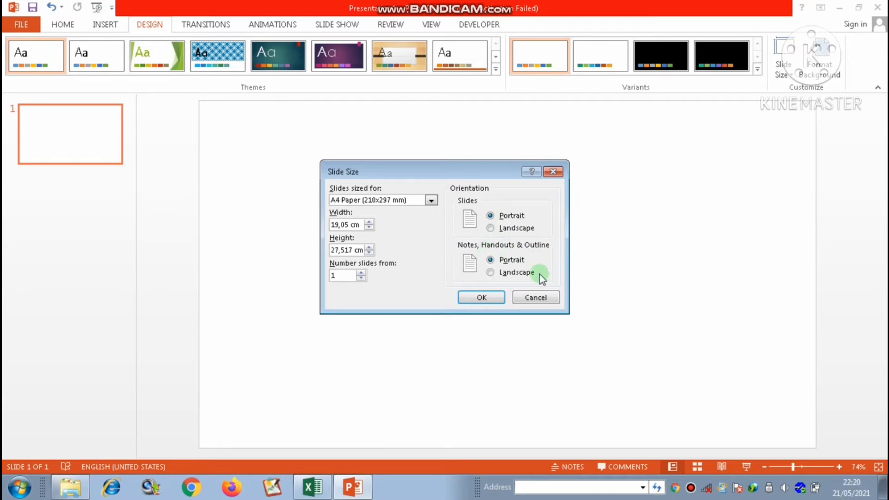
left_click(494, 298)
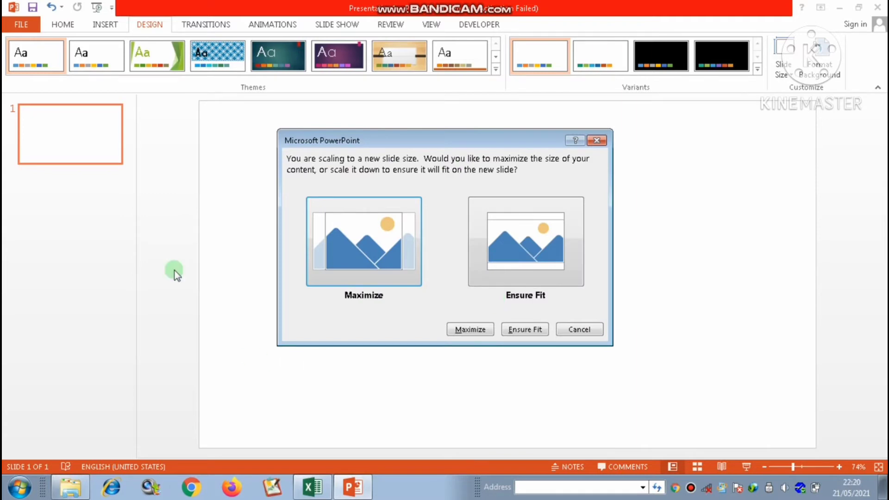
left_click(510, 277)
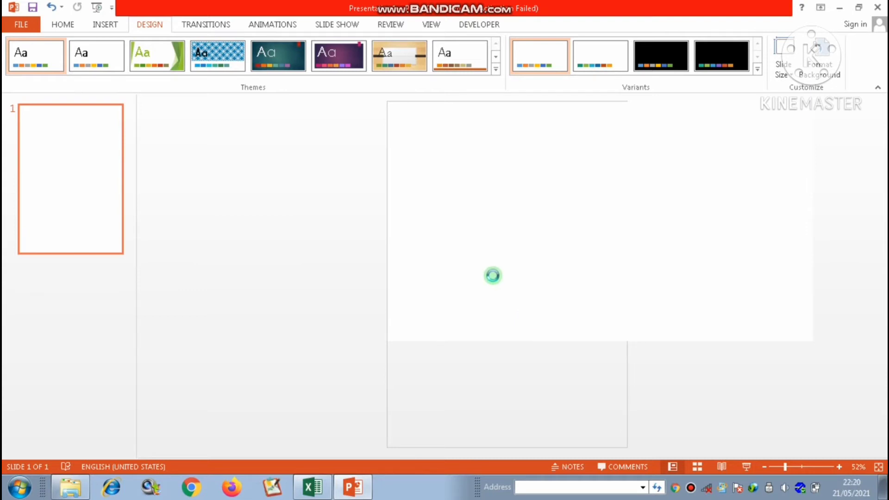
- Zoom in, scroll and zoom back out to inspect the A4 portrait slide
left_click(492, 276)
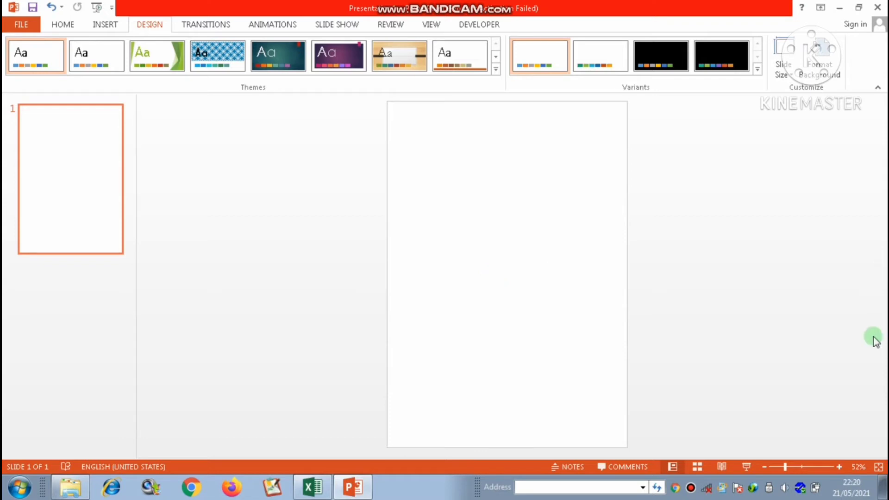
left_click(839, 467)
left_click(838, 467)
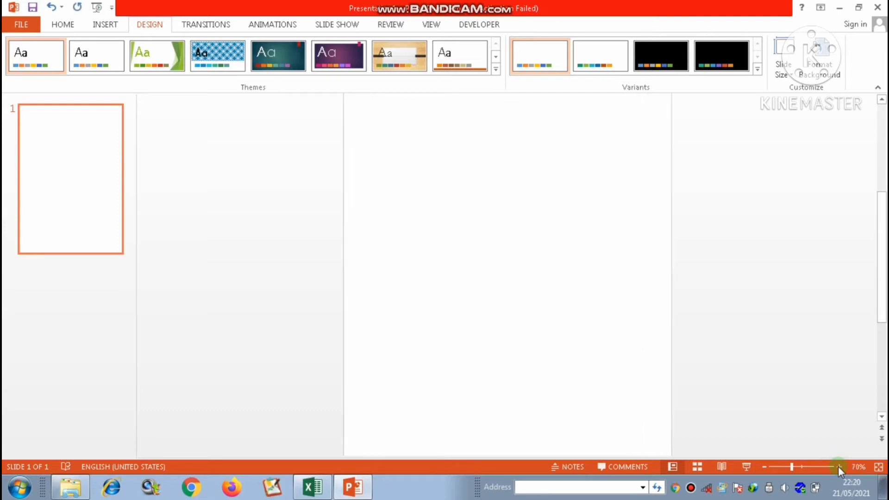
left_click(839, 467)
left_click(839, 467)
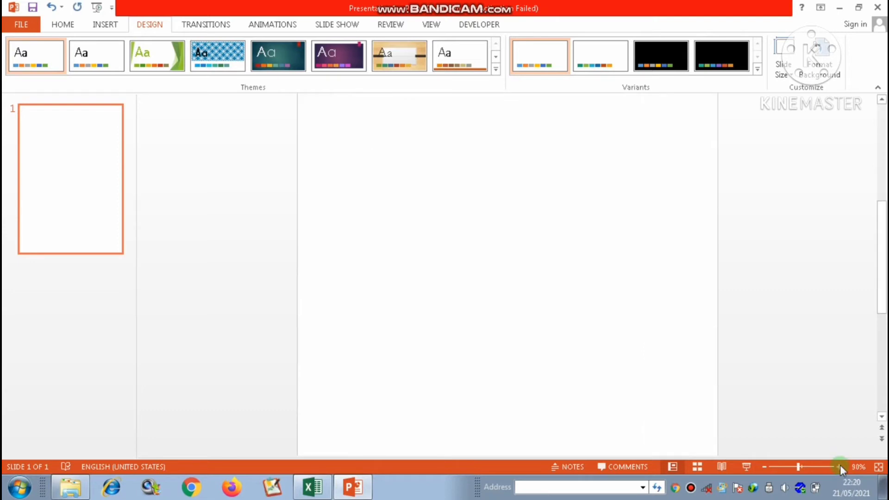
left_click(838, 467)
left_click(838, 466)
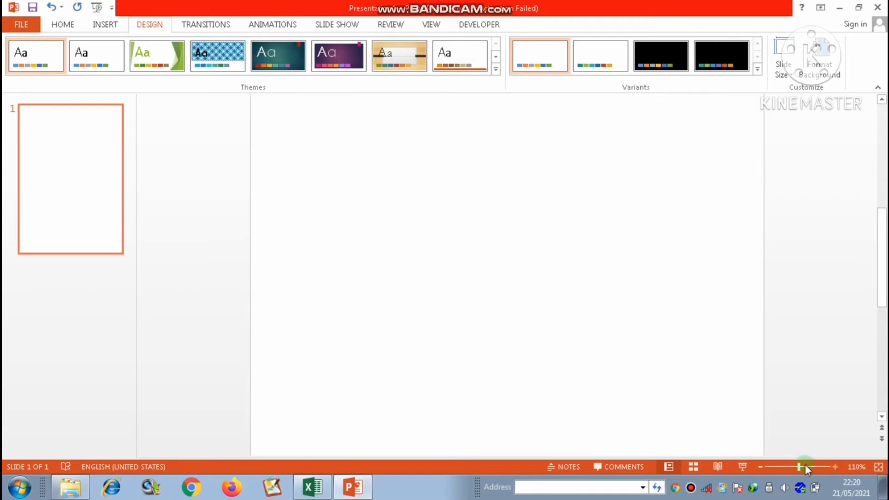
scroll(633, 304, "up", 1, "ctrl")
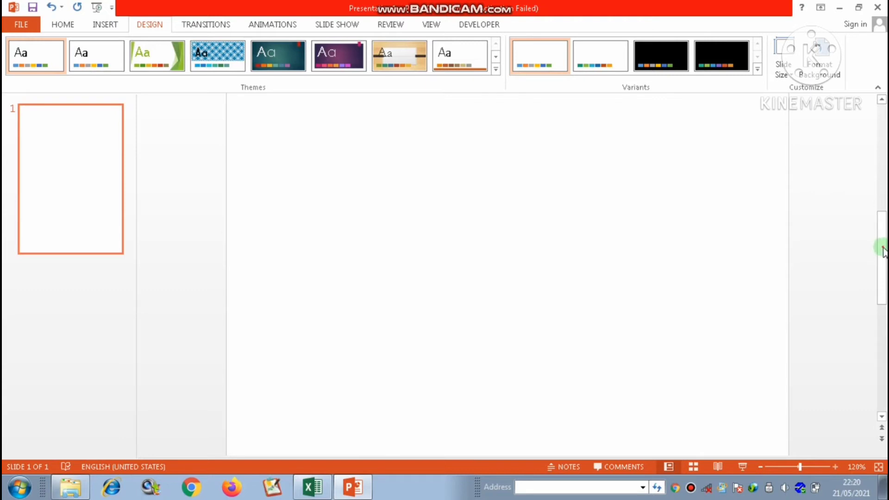
left_click(881, 200)
left_click_drag(881, 200, 881, 115)
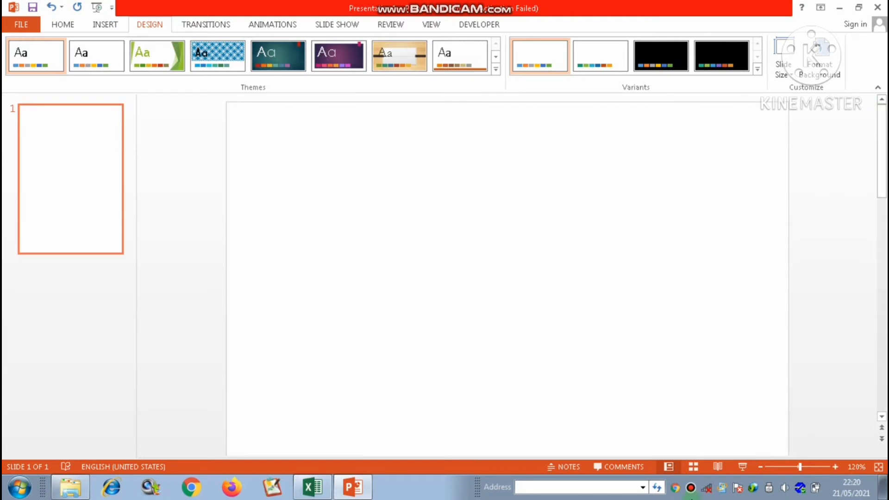
left_click(760, 466)
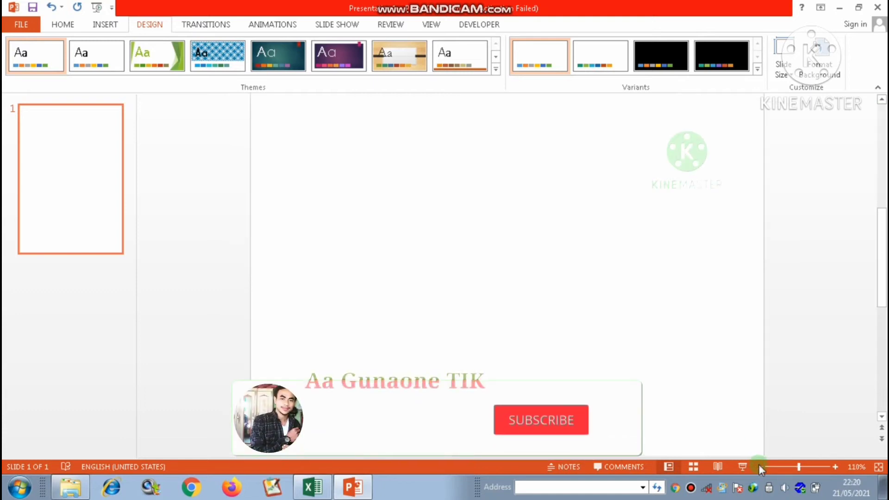
left_click(760, 466)
left_click_drag(882, 268, 884, 165)
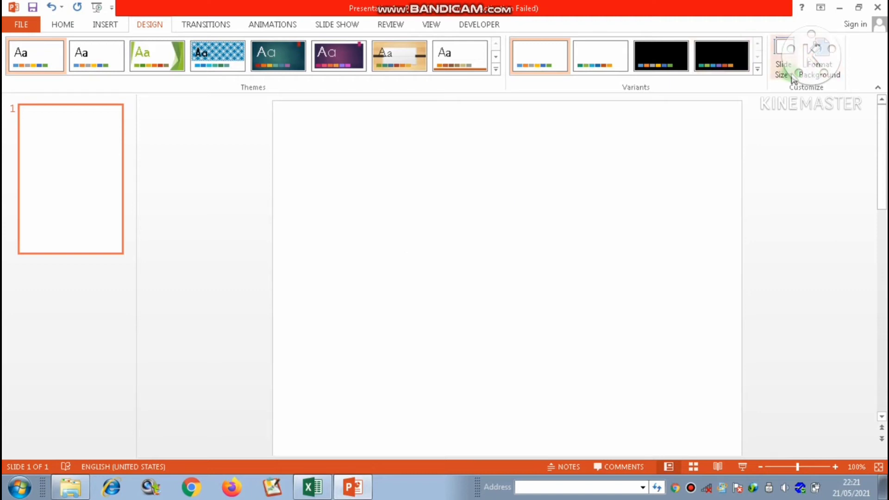
- Switch the A4 slide to Landscape, 27,517 × 19,05 cm, choosing Maximize for content
left_click(792, 77)
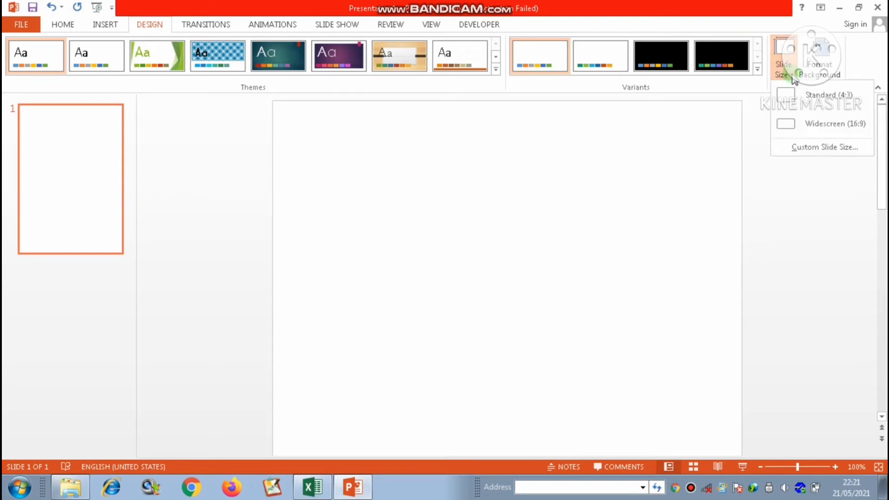
left_click(824, 147)
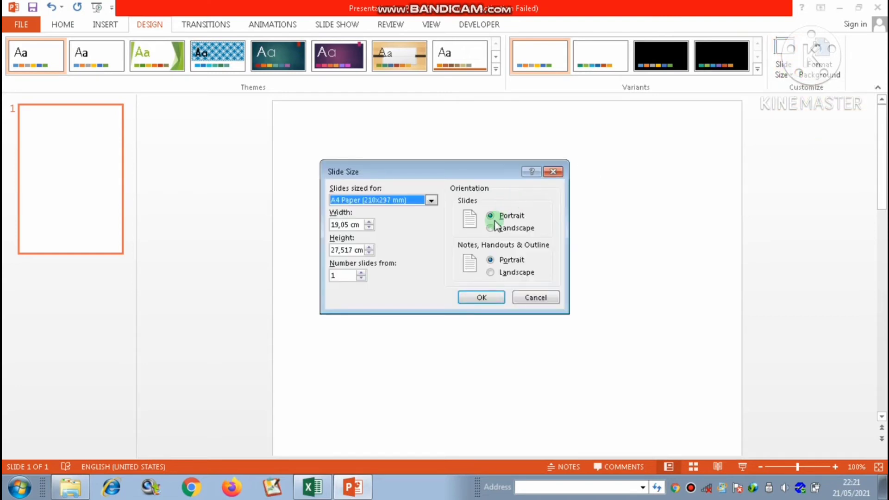
left_click(489, 228)
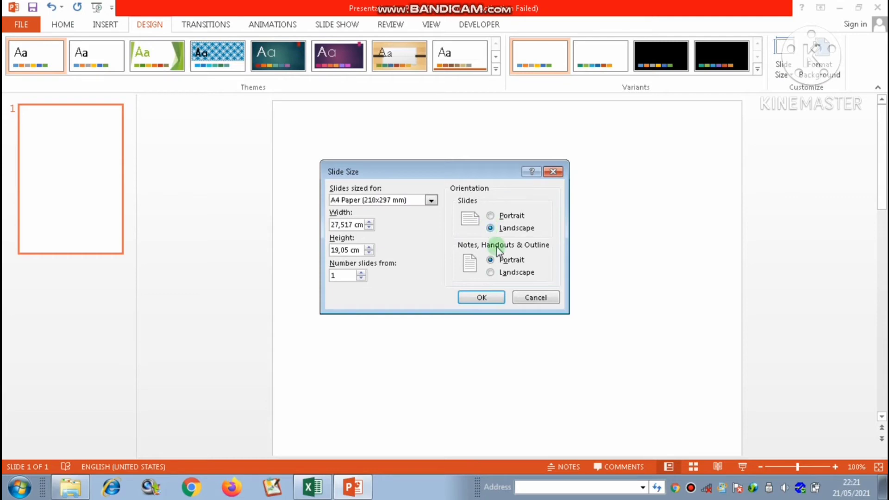
left_click(494, 299)
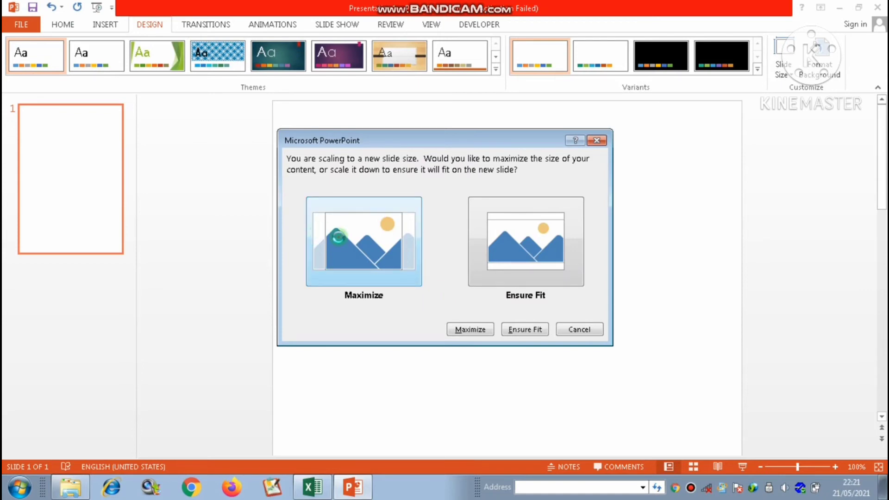
left_click(338, 237)
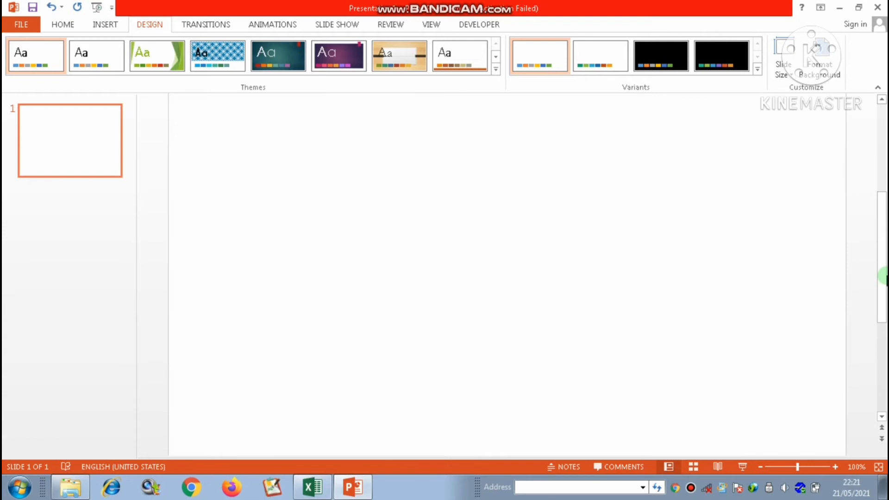
left_click_drag(882, 290, 884, 195)
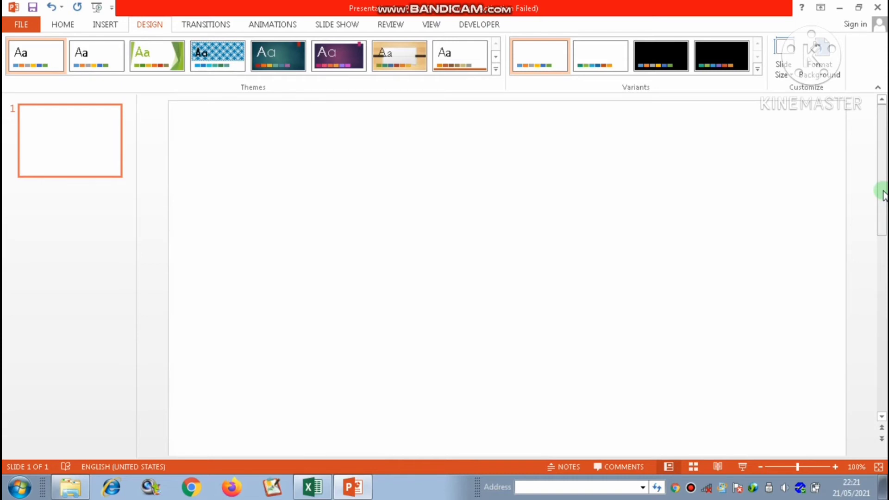
- Choose the Widescreen preset (33,867 × 19,05 cm) in Slide Size, then Maximize
left_click(787, 74)
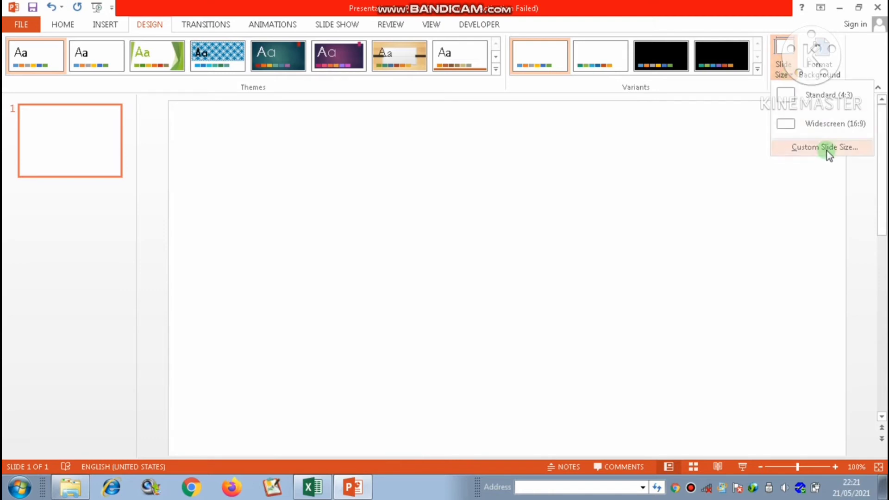
left_click(826, 148)
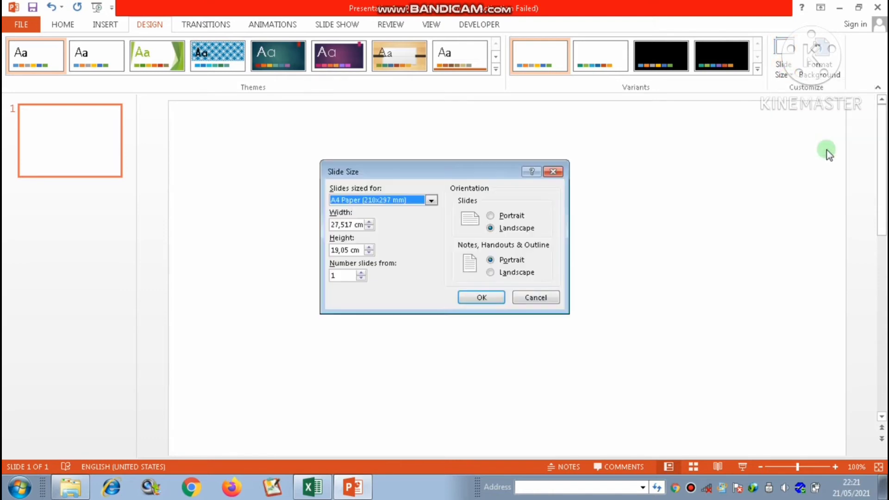
left_click(431, 200)
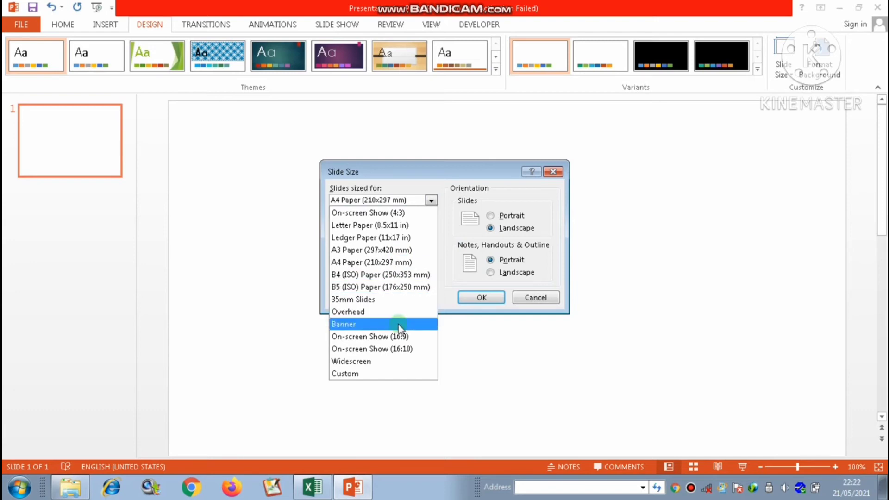
left_click(373, 374)
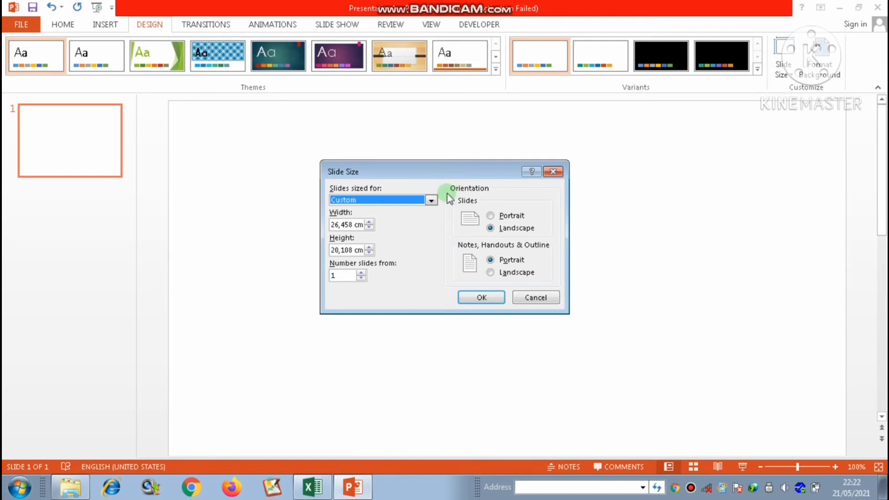
left_click(432, 200)
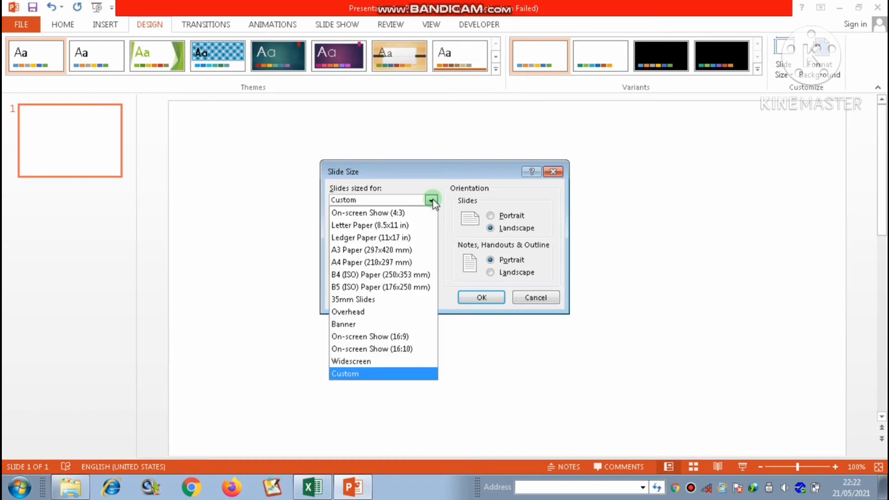
left_click(368, 361)
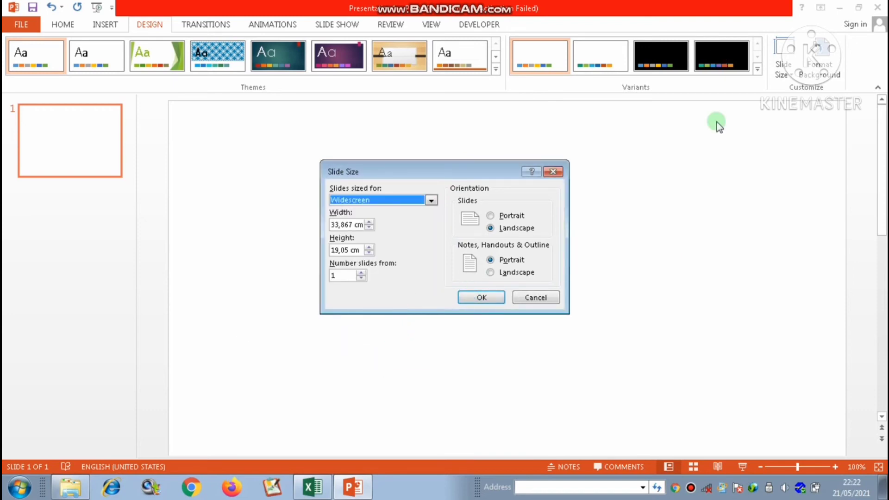
left_click(481, 299)
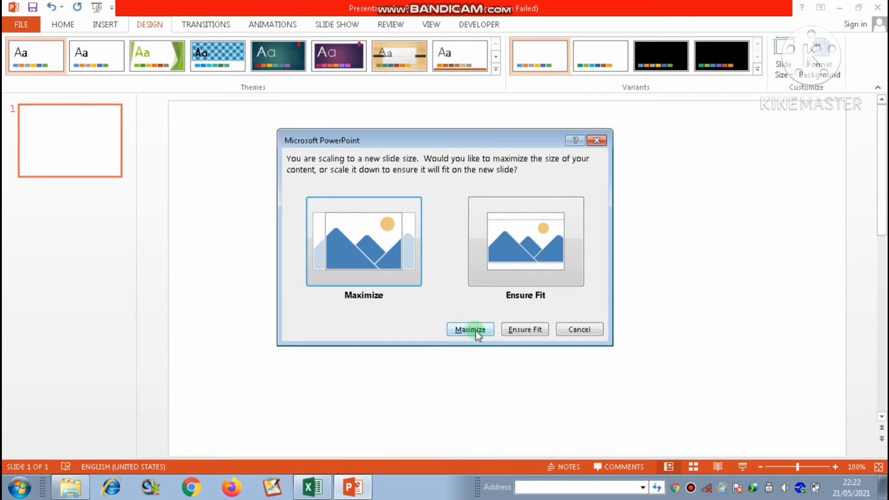
left_click(376, 250)
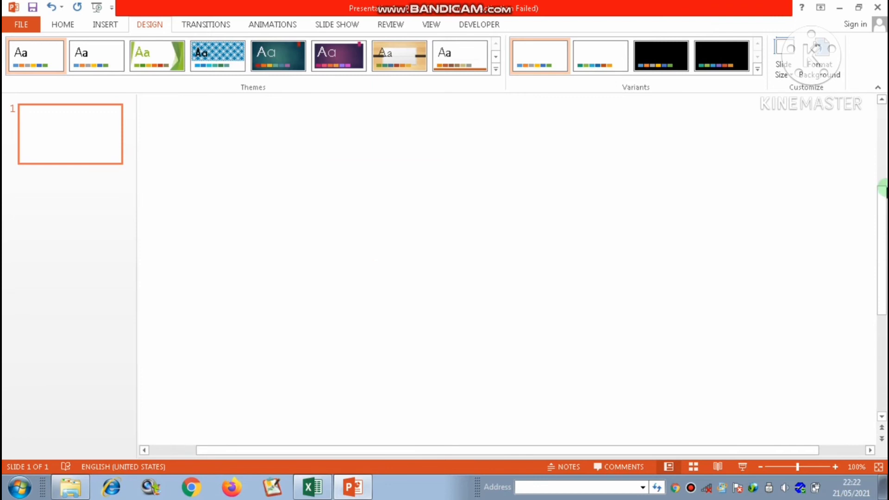
mouse_move(885, 223)
left_mouse_down()
mouse_move(885, 424)
mouse_move(886, 59)
left_mouse_up()
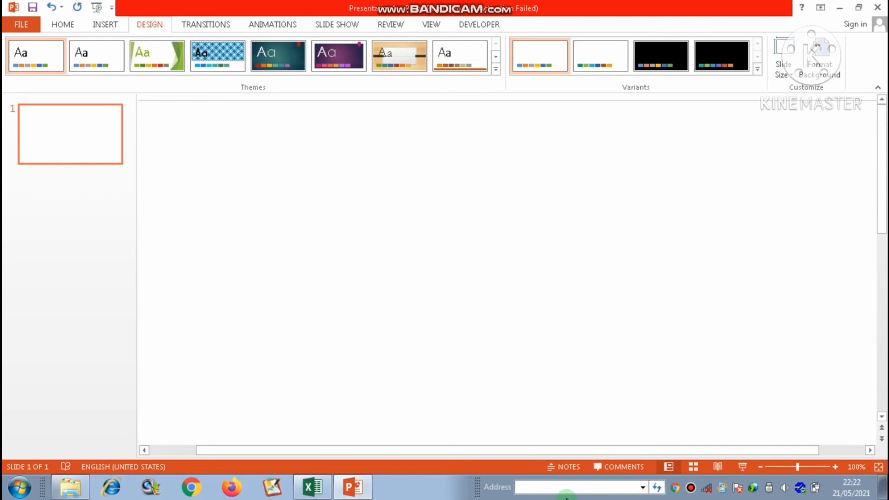
left_click_drag(395, 448, 256, 449)
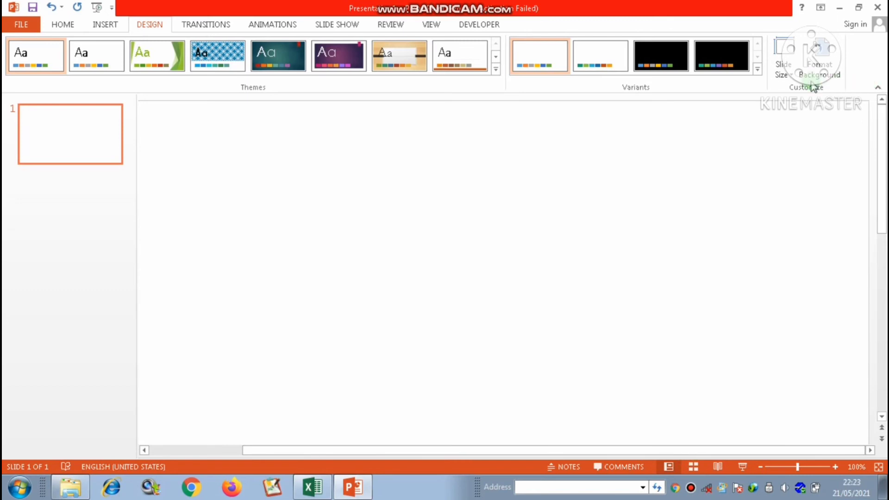
- Set a Custom portrait slide size of 20,108 × 26,458 cm, then Maximize
left_click(787, 74)
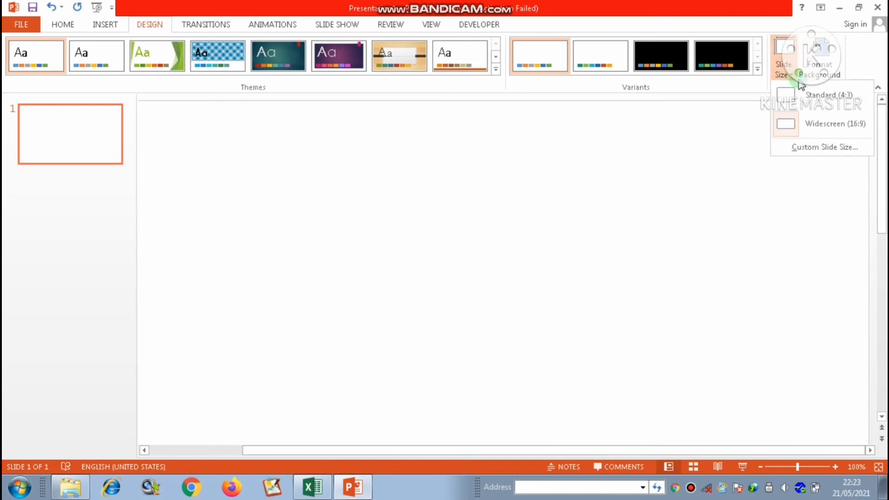
left_click(833, 147)
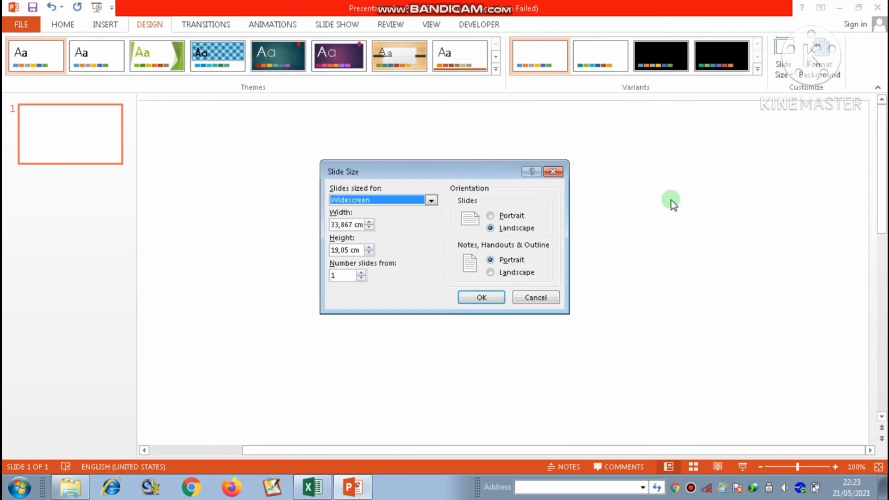
left_click(491, 216)
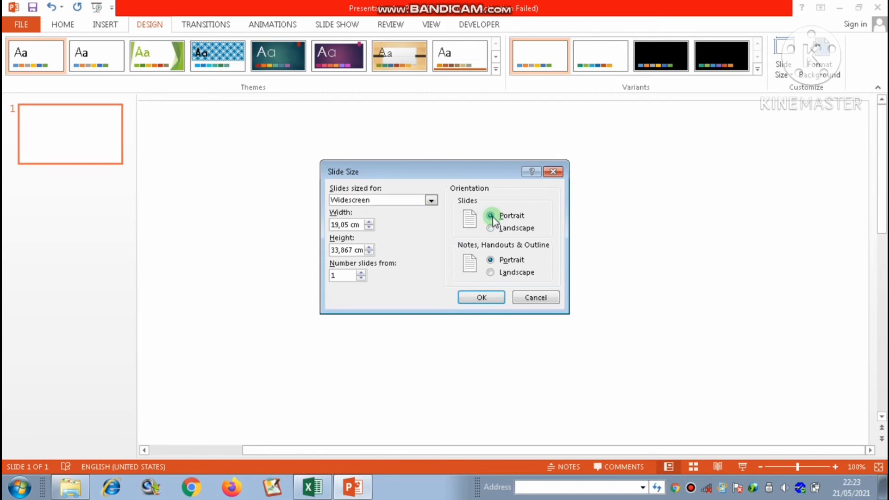
left_click(431, 200)
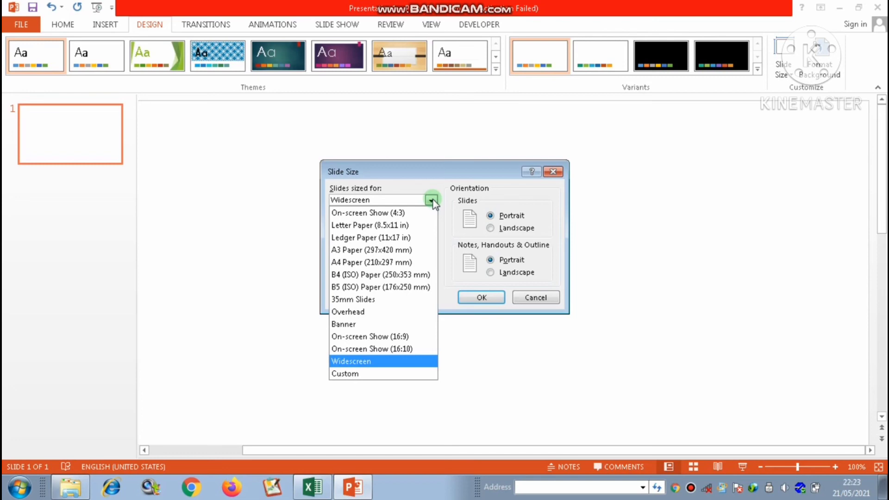
left_click(364, 373)
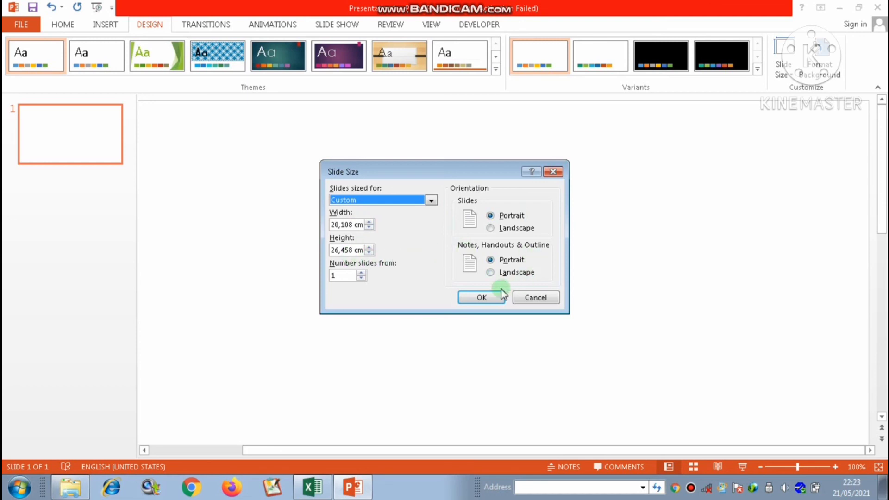
left_click(483, 299)
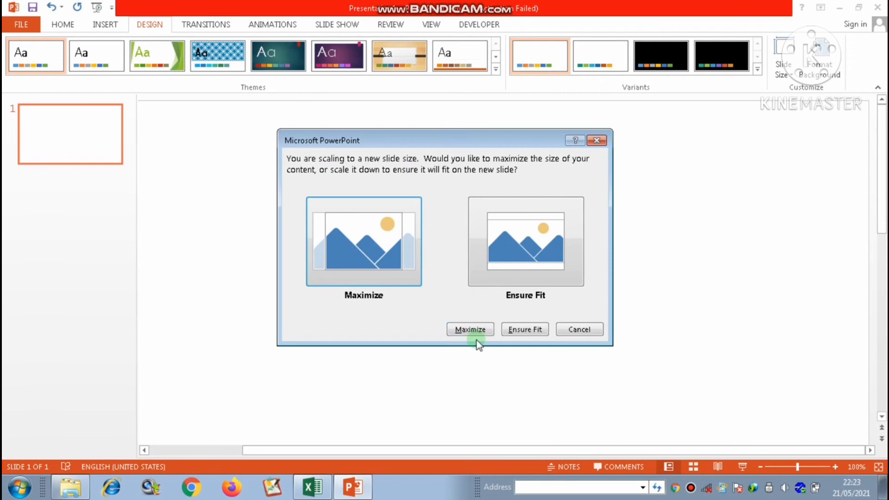
left_click(371, 249)
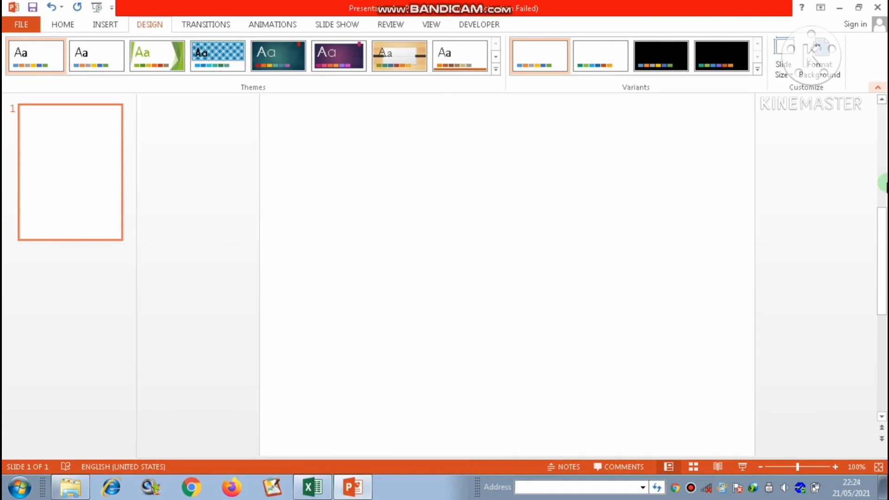
- Pick the Facet thumbnail in the Design tab's Themes gallery for the portrait slide
left_click_drag(883, 211, 883, 202)
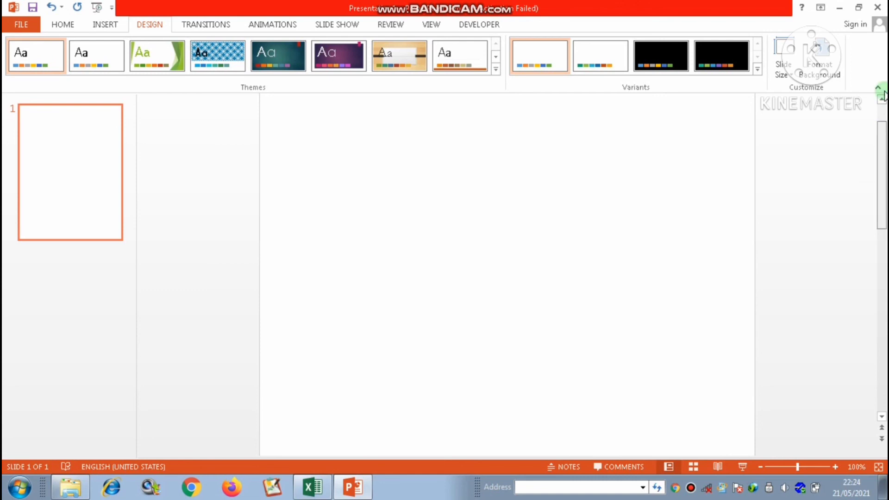
scroll(597, 217, "down", 3)
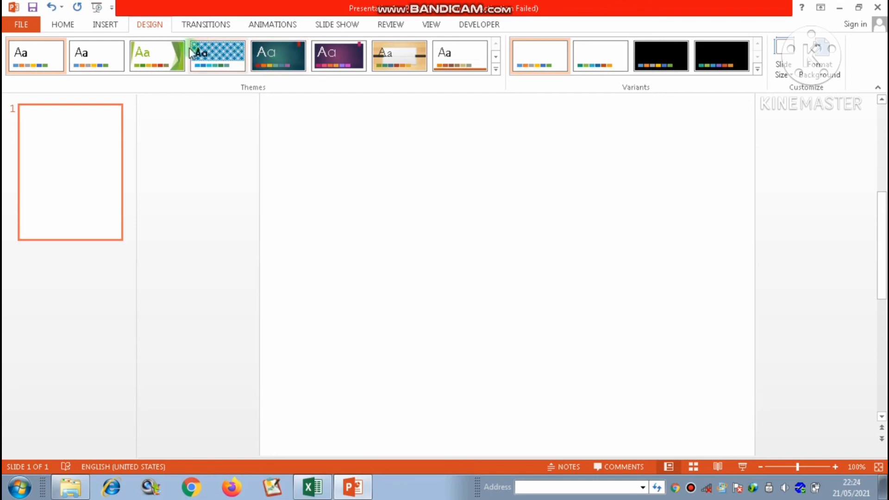
left_click(169, 56)
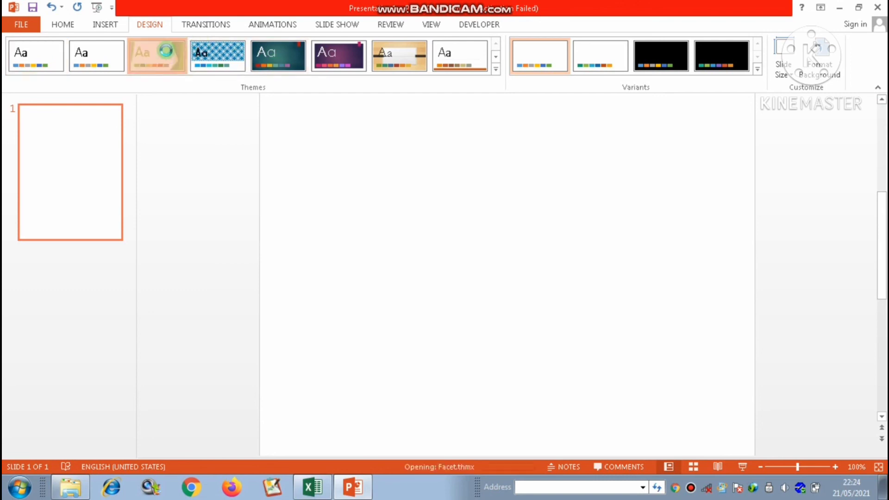